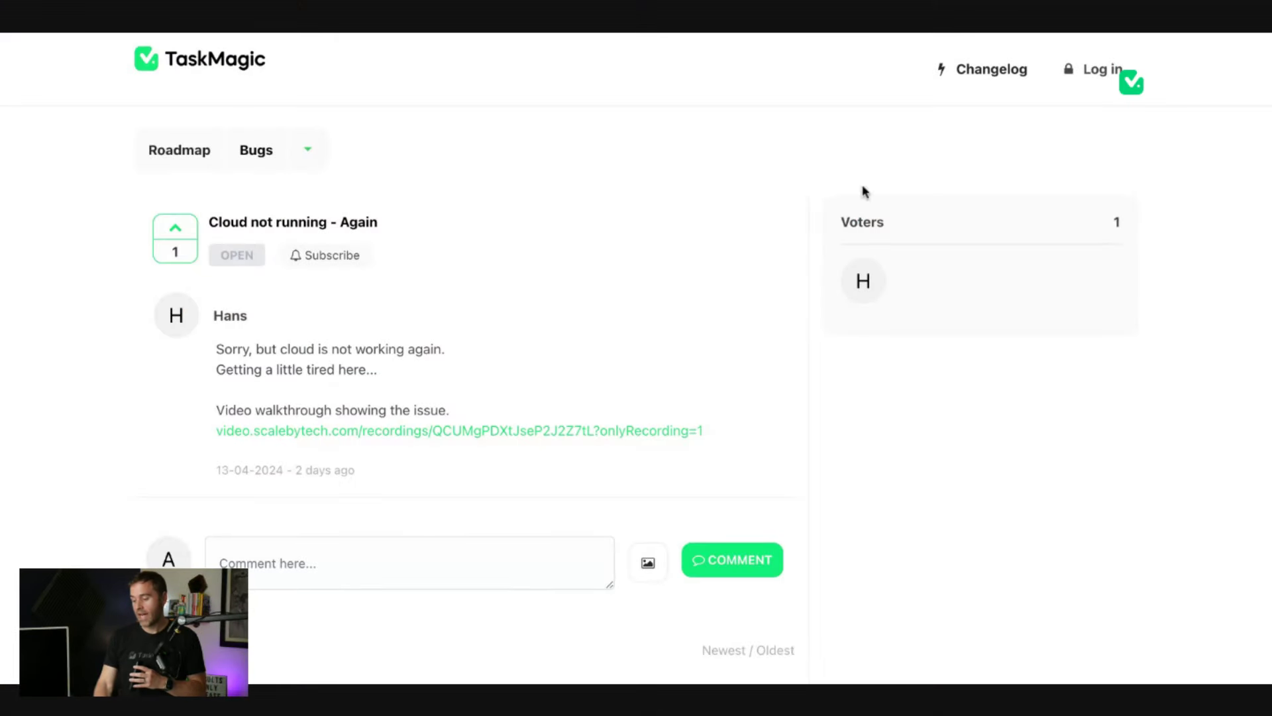
{"action": "scroll", "coordinate": [784, 316], "scroll_direction": "down", "scroll_amount": 3}
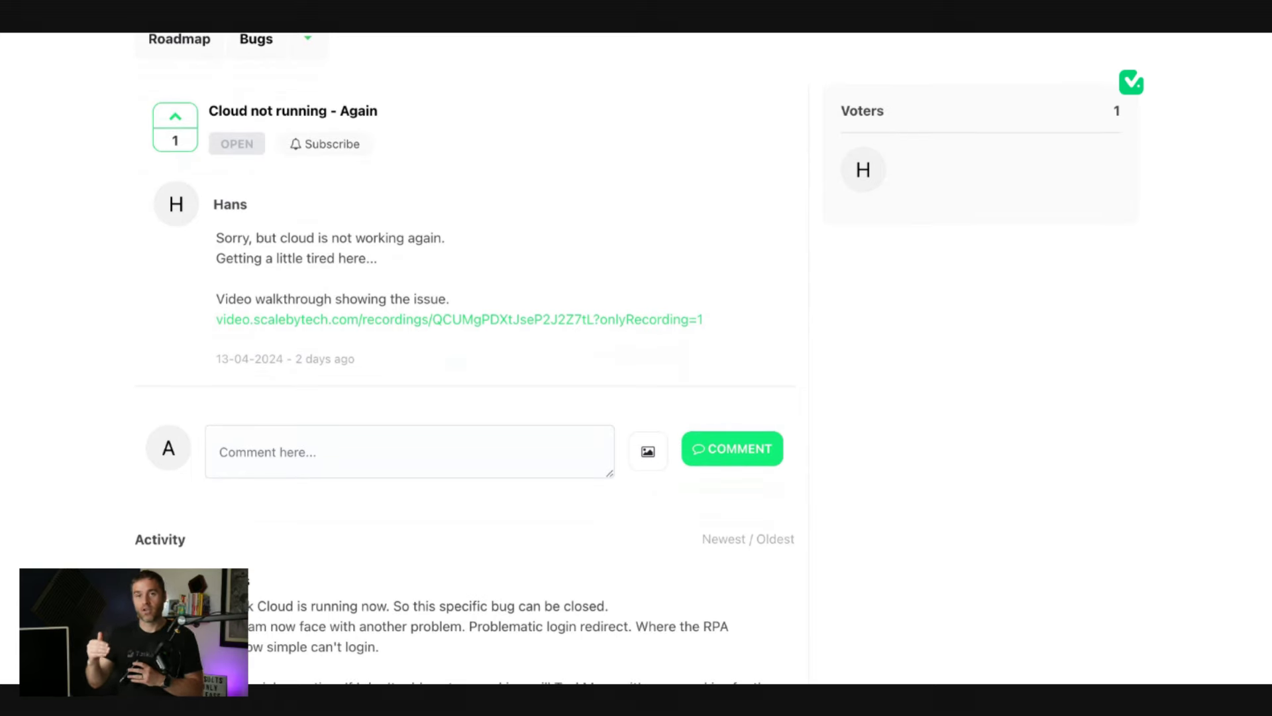
{"action": "scroll", "coordinate": [636, 357], "scroll_direction": "down", "scroll_amount": 2}
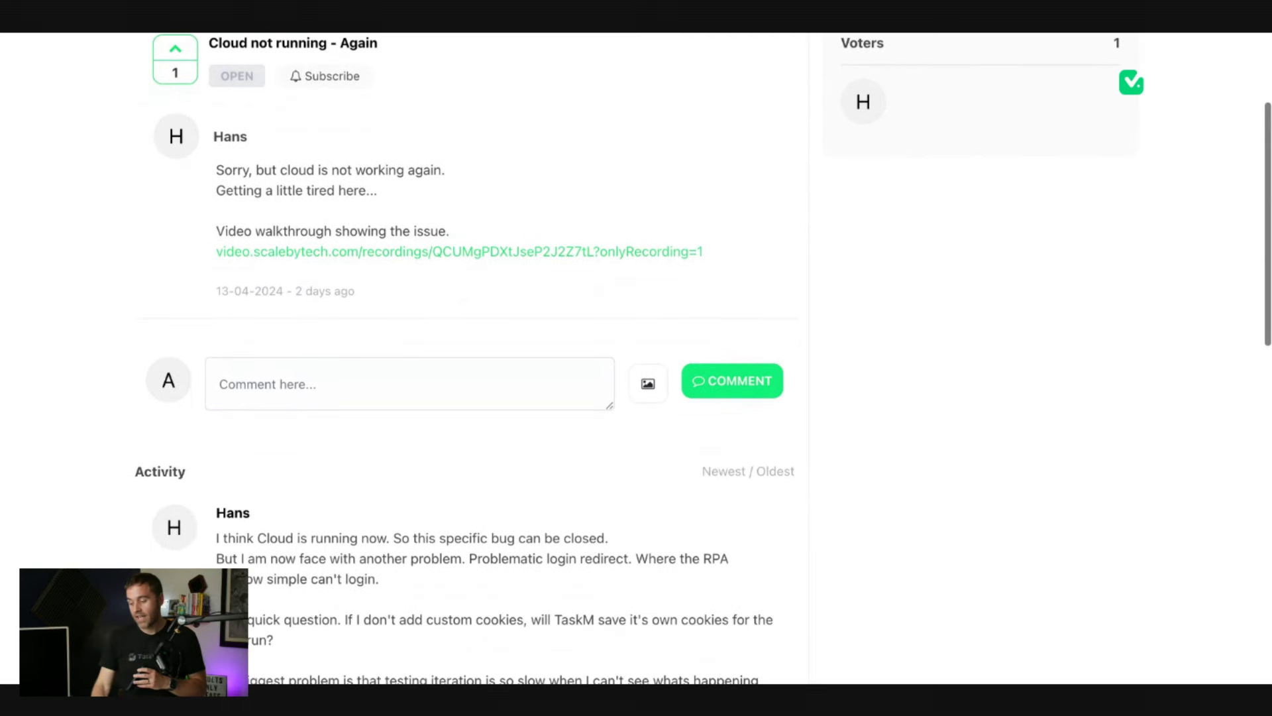
{"action": "scroll", "coordinate": [797, 296], "scroll_direction": "down", "scroll_amount": 2}
{"action": "scroll", "coordinate": [797, 295], "scroll_direction": "down", "scroll_amount": 2}
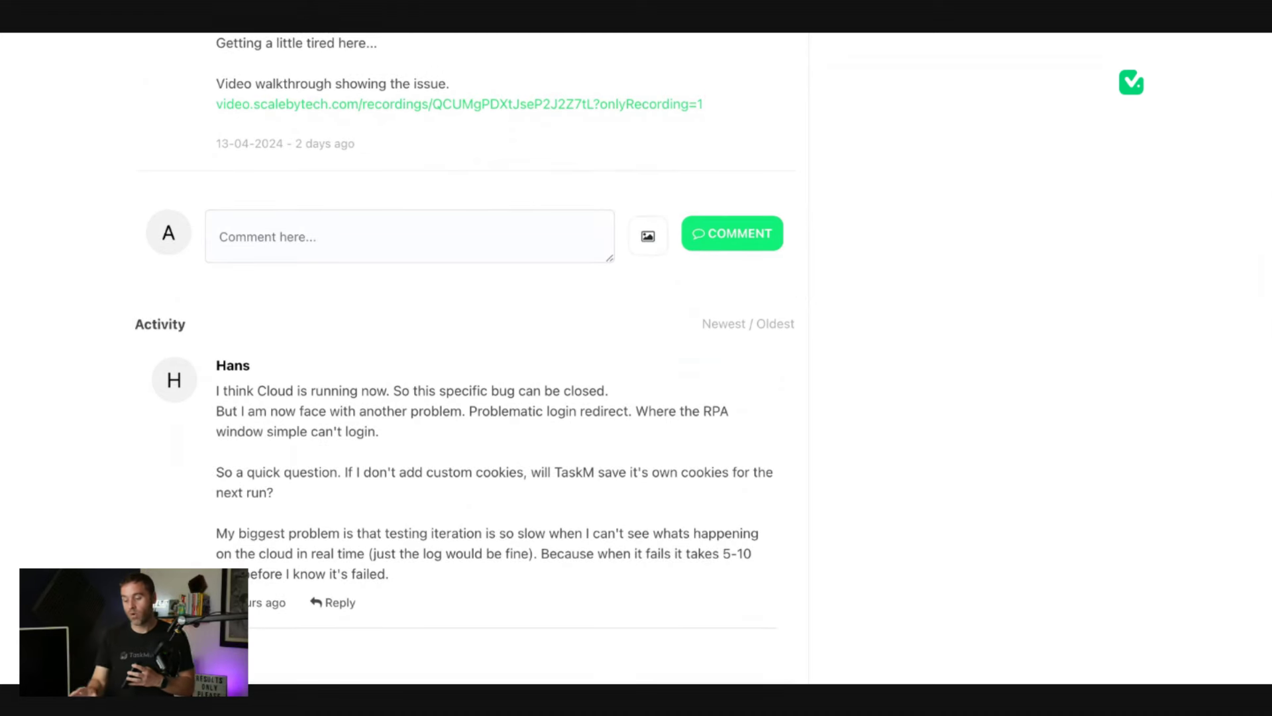
{"action": "scroll", "coordinate": [637, 358], "scroll_direction": "down", "scroll_amount": 2}
{"action": "scroll", "coordinate": [637, 358], "scroll_direction": "down", "scroll_amount": 1}
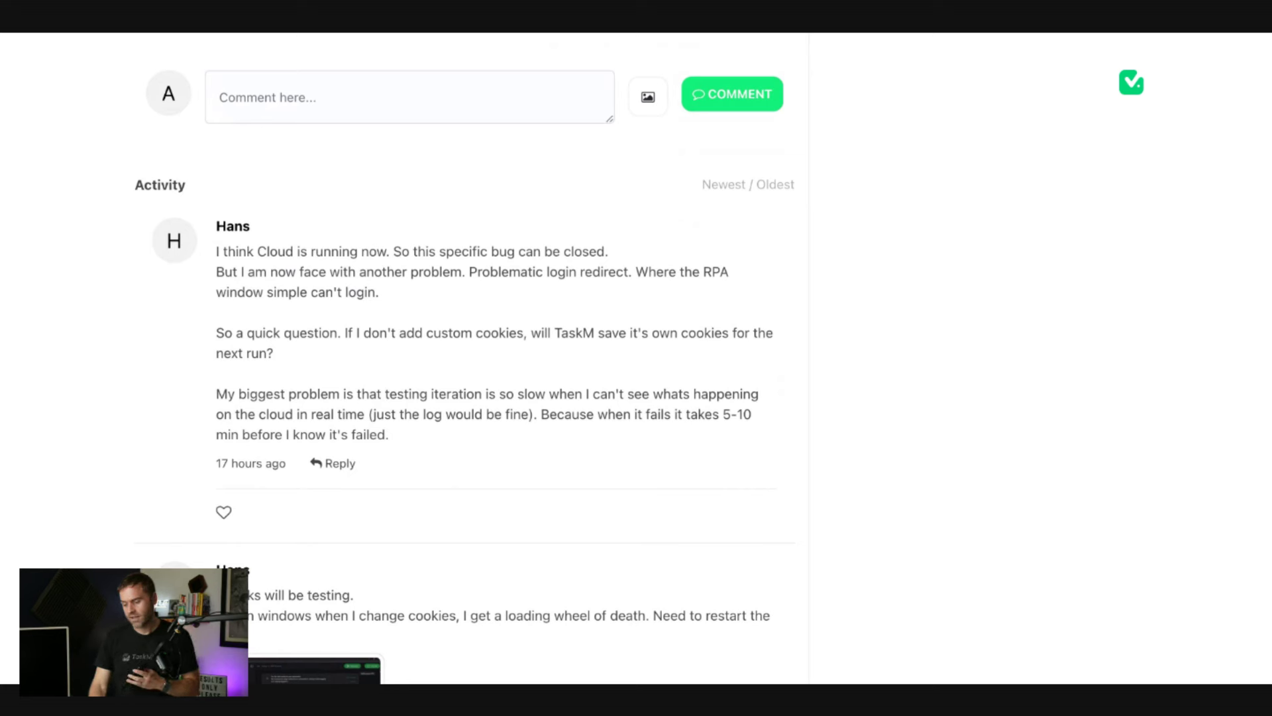
{"action": "scroll", "coordinate": [636, 358], "scroll_direction": "down", "scroll_amount": 1}
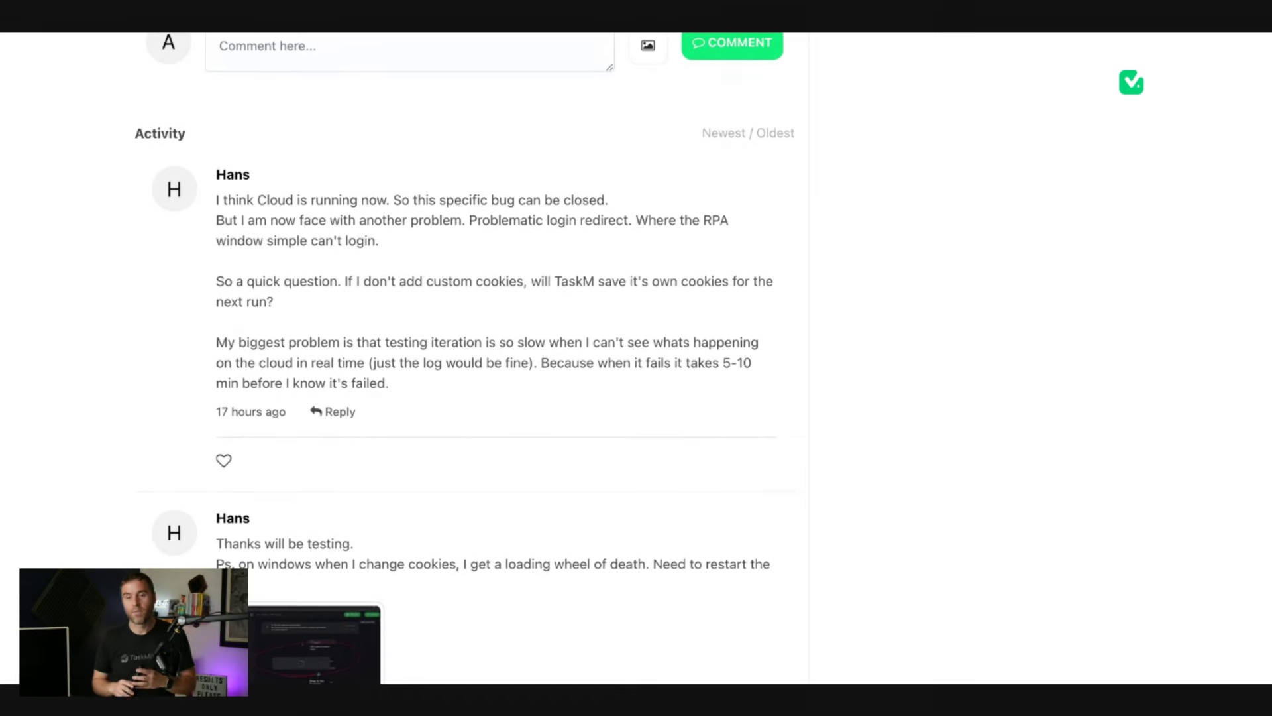
{"action": "scroll", "coordinate": [636, 357], "scroll_direction": "down", "scroll_amount": 2}
{"action": "scroll", "coordinate": [637, 359], "scroll_direction": "down", "scroll_amount": 2}
{"action": "scroll", "coordinate": [636, 358], "scroll_direction": "down", "scroll_amount": 2}
{"action": "scroll", "coordinate": [637, 358], "scroll_direction": "down", "scroll_amount": 2}
{"action": "scroll", "coordinate": [637, 358], "scroll_direction": "down", "scroll_amount": 1}
{"action": "scroll", "coordinate": [637, 357], "scroll_direction": "down", "scroll_amount": 1}
{"action": "scroll", "coordinate": [636, 359], "scroll_direction": "down", "scroll_amount": 1}
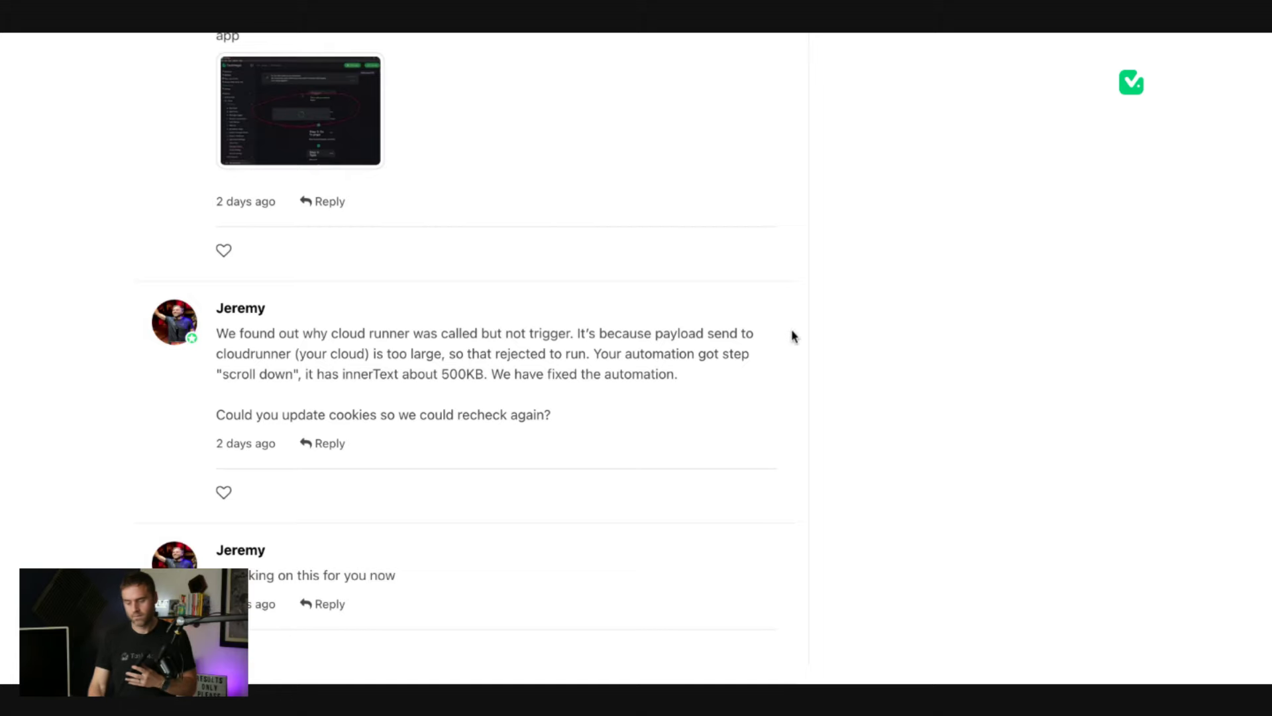
{"action": "scroll", "coordinate": [792, 336], "scroll_direction": "up", "scroll_amount": 10}
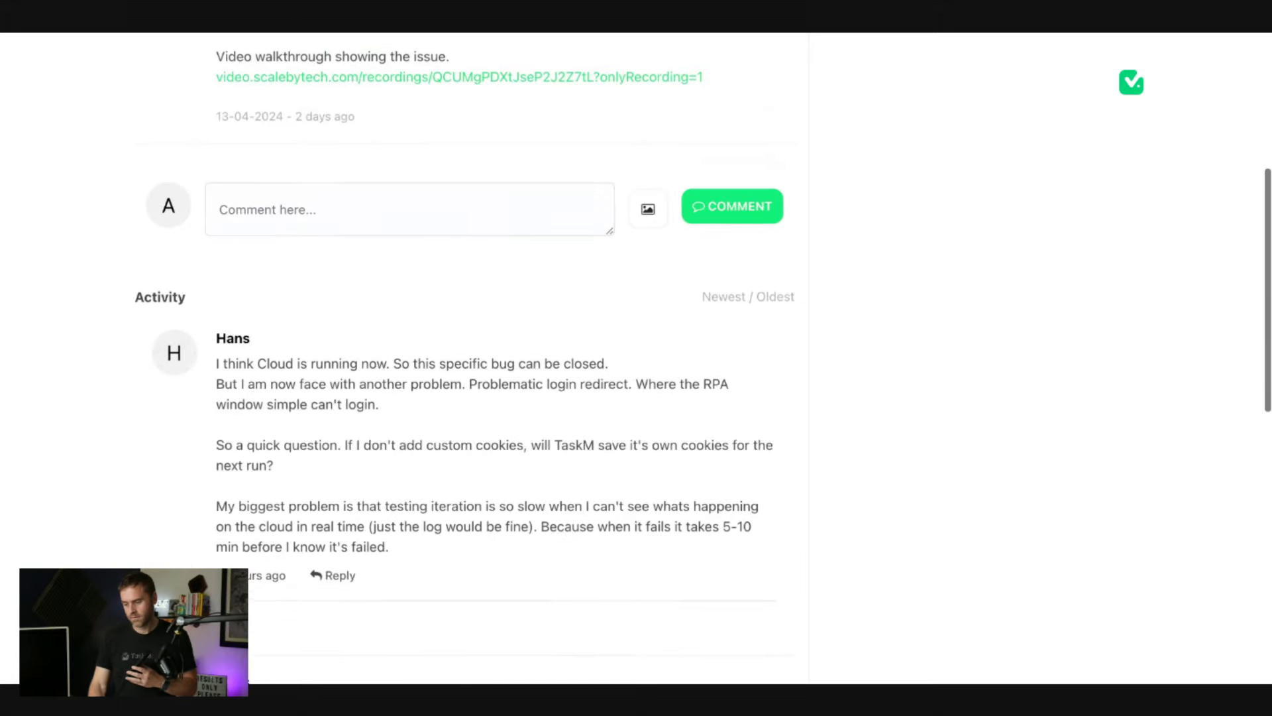
{"action": "scroll", "coordinate": [791, 336], "scroll_direction": "up", "scroll_amount": 5}
{"action": "scroll", "coordinate": [637, 358], "scroll_direction": "down", "scroll_amount": 1}
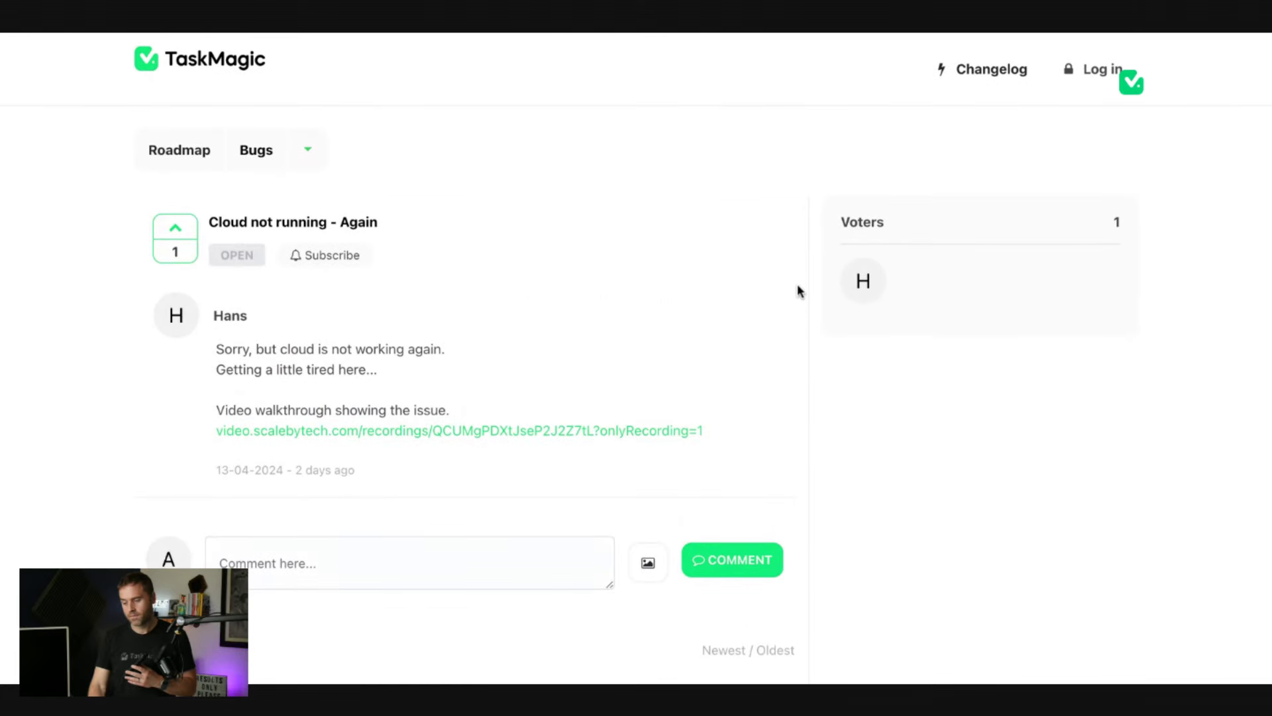
{"action": "scroll", "coordinate": [798, 284], "scroll_direction": "down", "scroll_amount": 2}
{"action": "scroll", "coordinate": [797, 283], "scroll_direction": "down", "scroll_amount": 1}
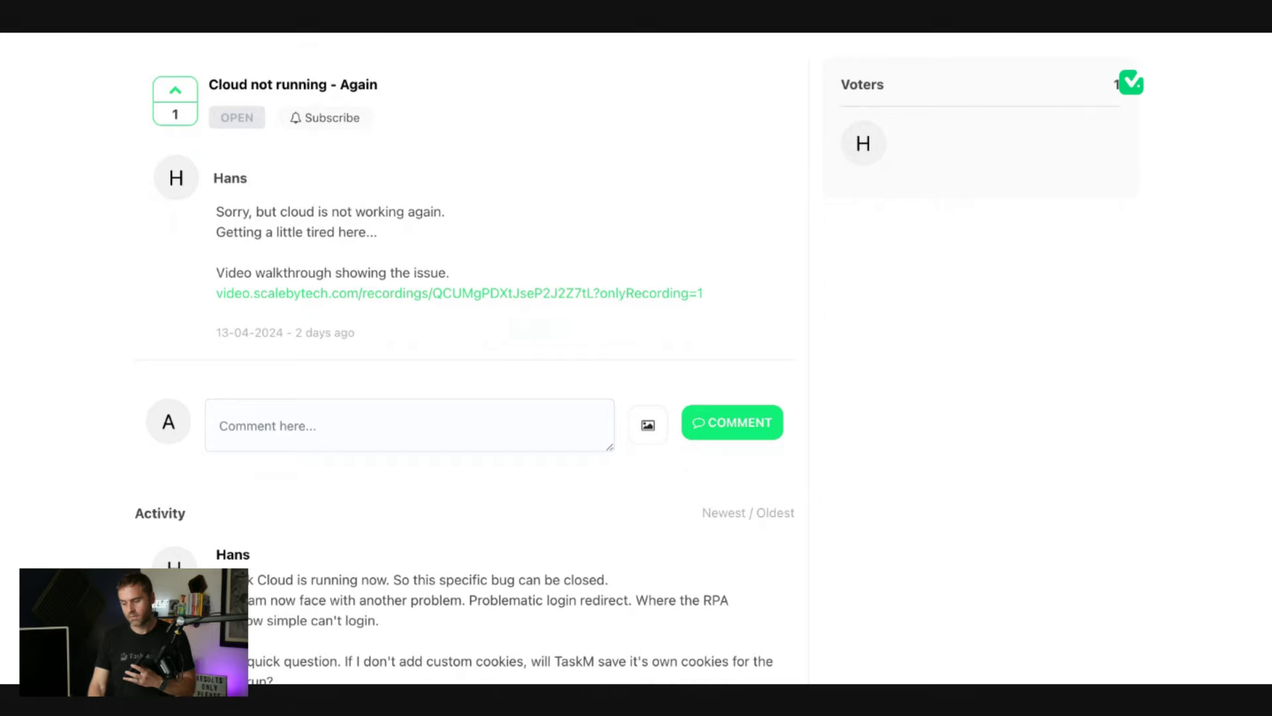
{"action": "scroll", "coordinate": [636, 358], "scroll_direction": "down", "scroll_amount": 5}
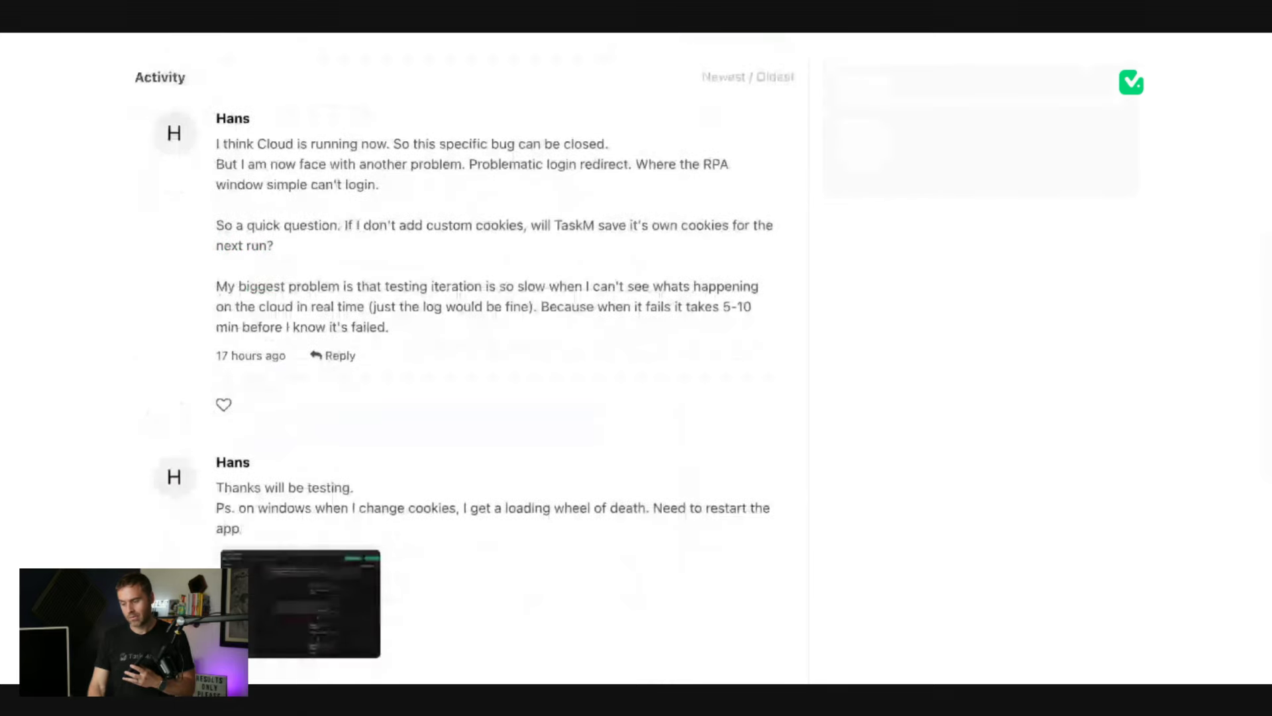
{"action": "scroll", "coordinate": [636, 358], "scroll_direction": "down", "scroll_amount": 5}
{"action": "scroll", "coordinate": [637, 358], "scroll_direction": "down", "scroll_amount": 2}
{"action": "scroll", "coordinate": [636, 359], "scroll_direction": "down", "scroll_amount": 2}
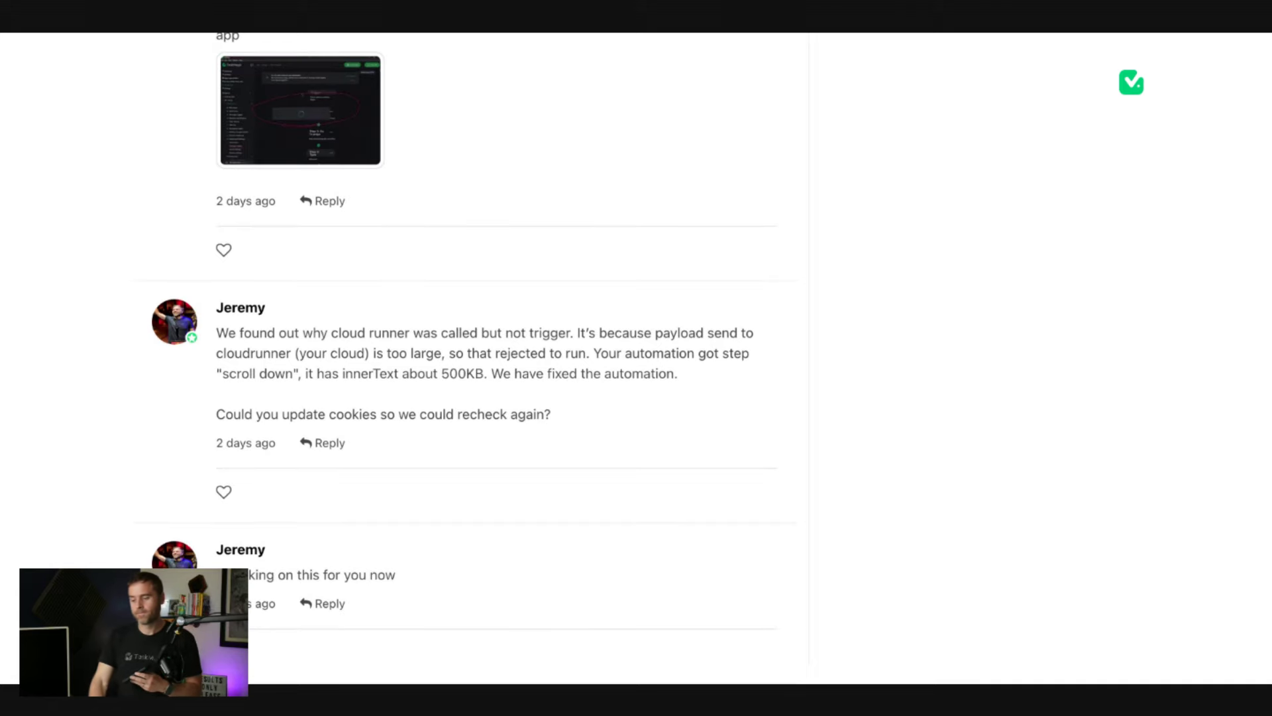
{"action": "scroll", "coordinate": [477, 359], "scroll_direction": "up", "scroll_amount": 8}
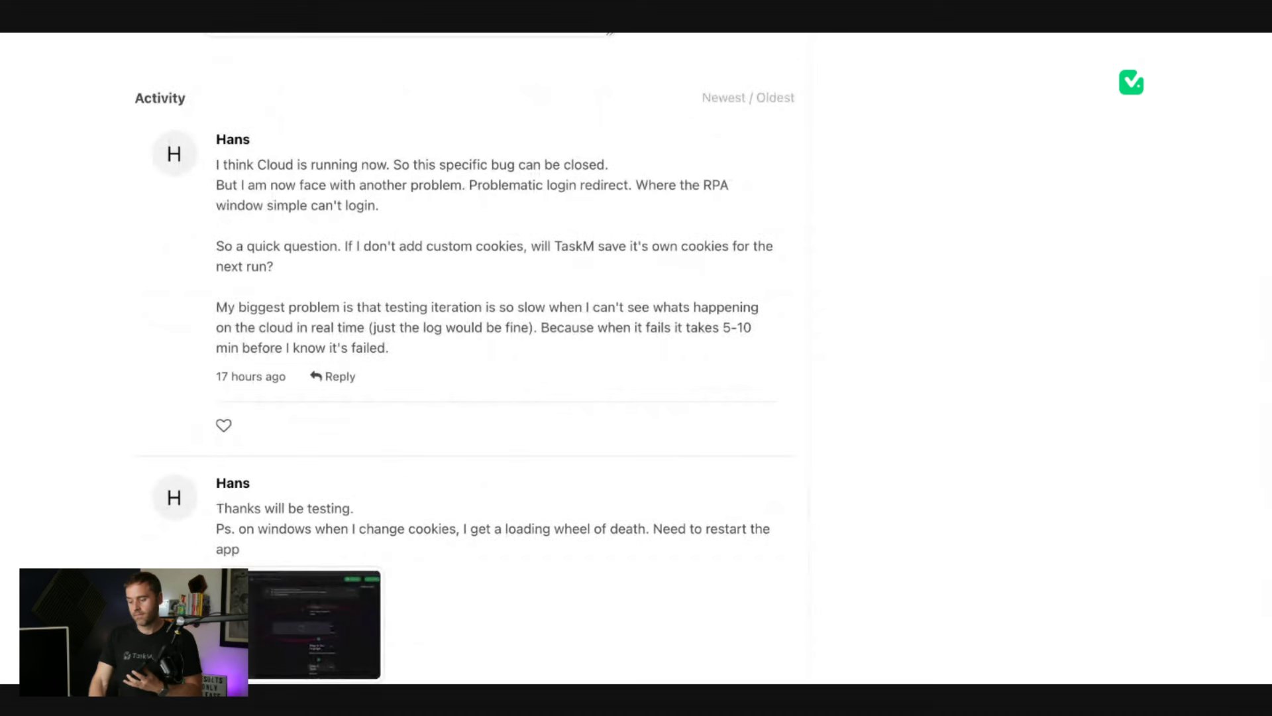
{"action": "scroll", "coordinate": [477, 359], "scroll_direction": "down", "scroll_amount": 1}
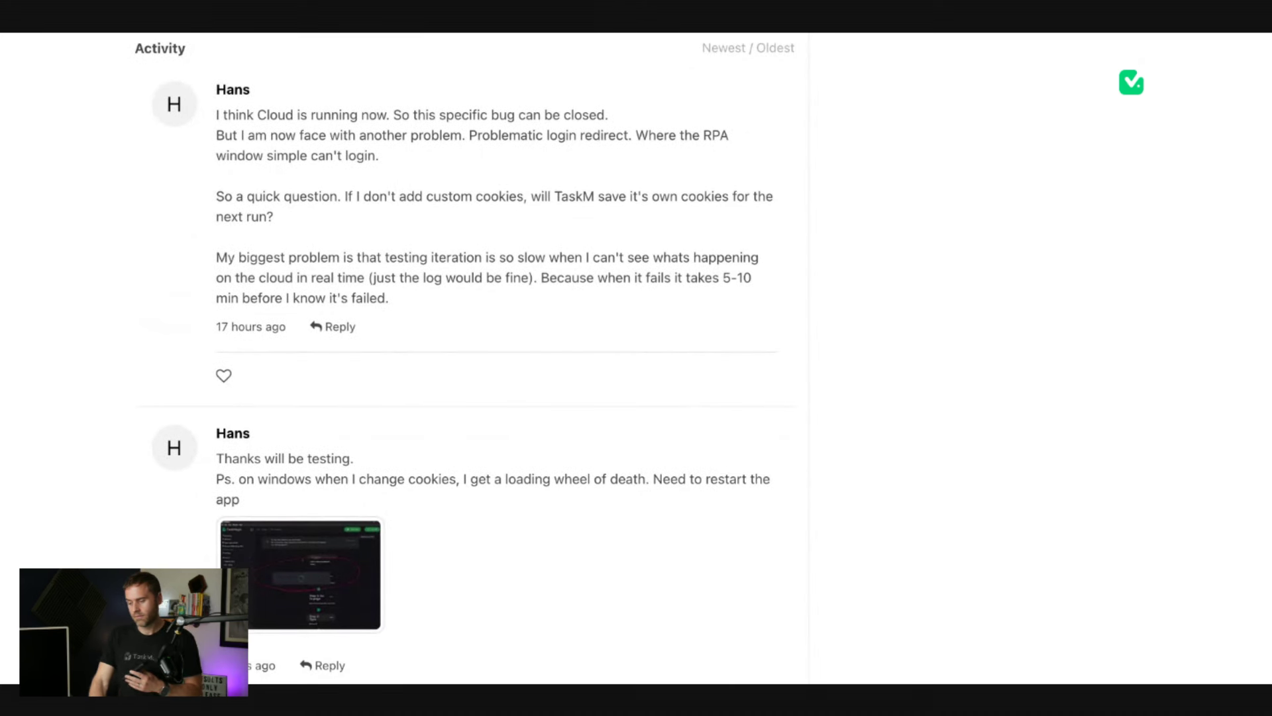
{"action": "scroll", "coordinate": [477, 358], "scroll_direction": "down", "scroll_amount": 6}
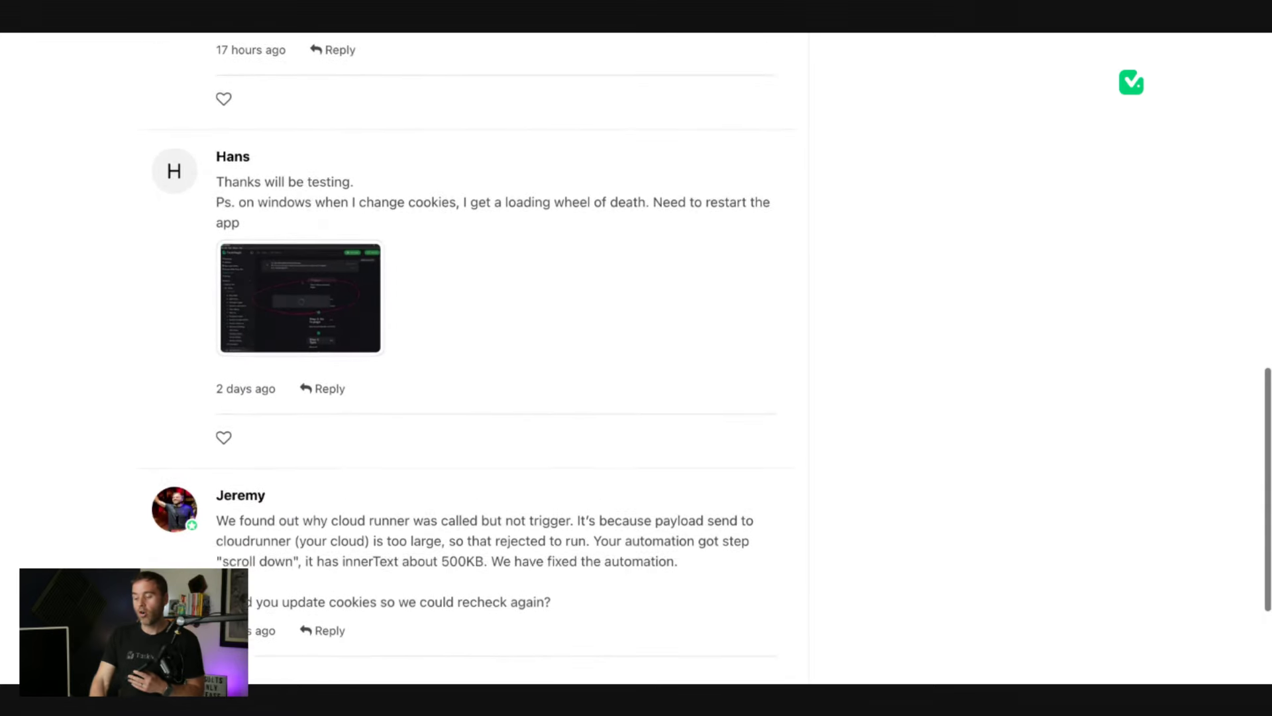
{"action": "scroll", "coordinate": [477, 358], "scroll_direction": "up", "scroll_amount": 2}
{"action": "scroll", "coordinate": [477, 358], "scroll_direction": "up", "scroll_amount": 5}
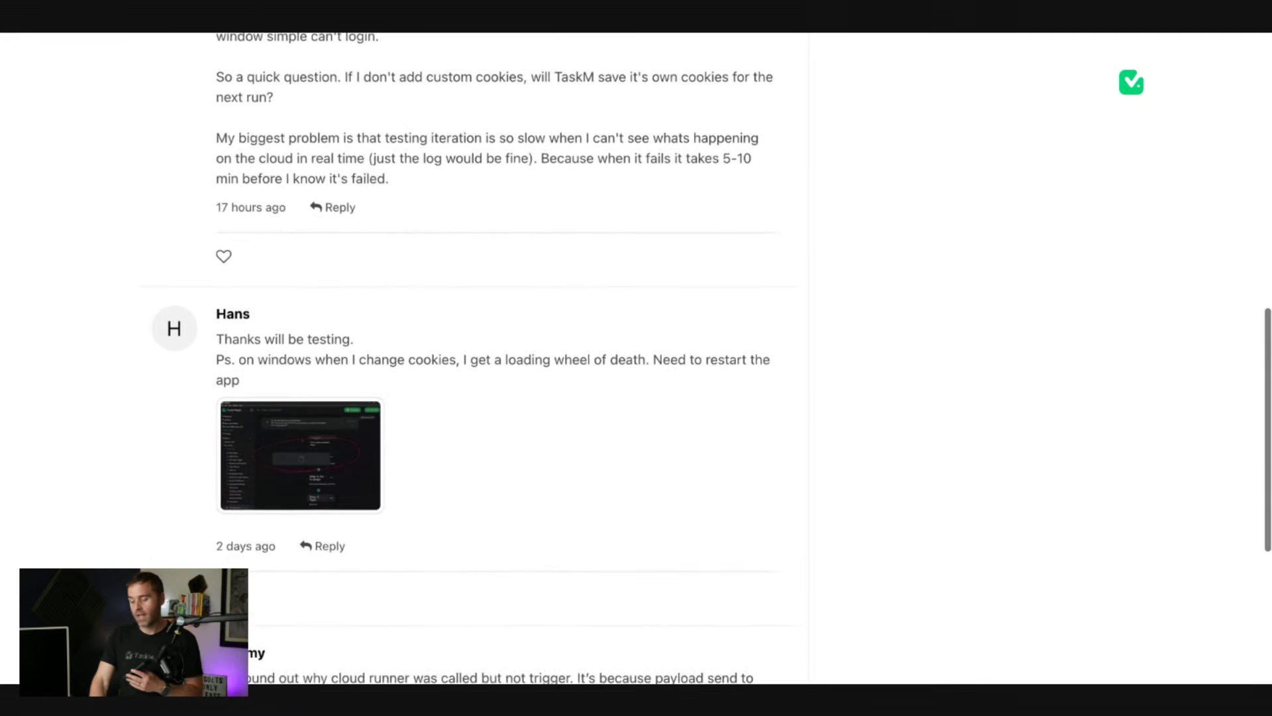
{"action": "scroll", "coordinate": [478, 358], "scroll_direction": "down", "scroll_amount": 1}
{"action": "scroll", "coordinate": [477, 358], "scroll_direction": "up", "scroll_amount": 2}
{"action": "scroll", "coordinate": [477, 359], "scroll_direction": "down", "scroll_amount": 1}
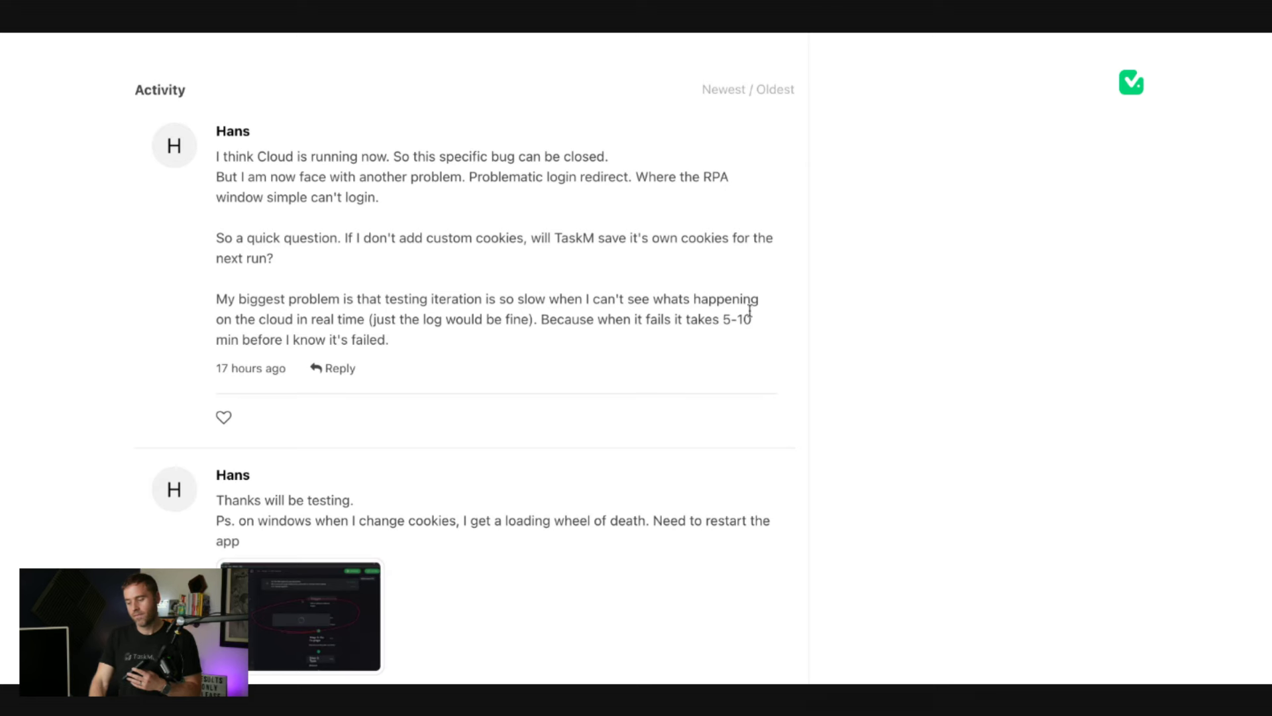
Step: Highlight the first comment's paragraph about slow testing iteration, then clear the highlight
{"action": "triple_click", "coordinate": [703, 301]}
{"action": "left_click", "coordinate": [779, 313]}
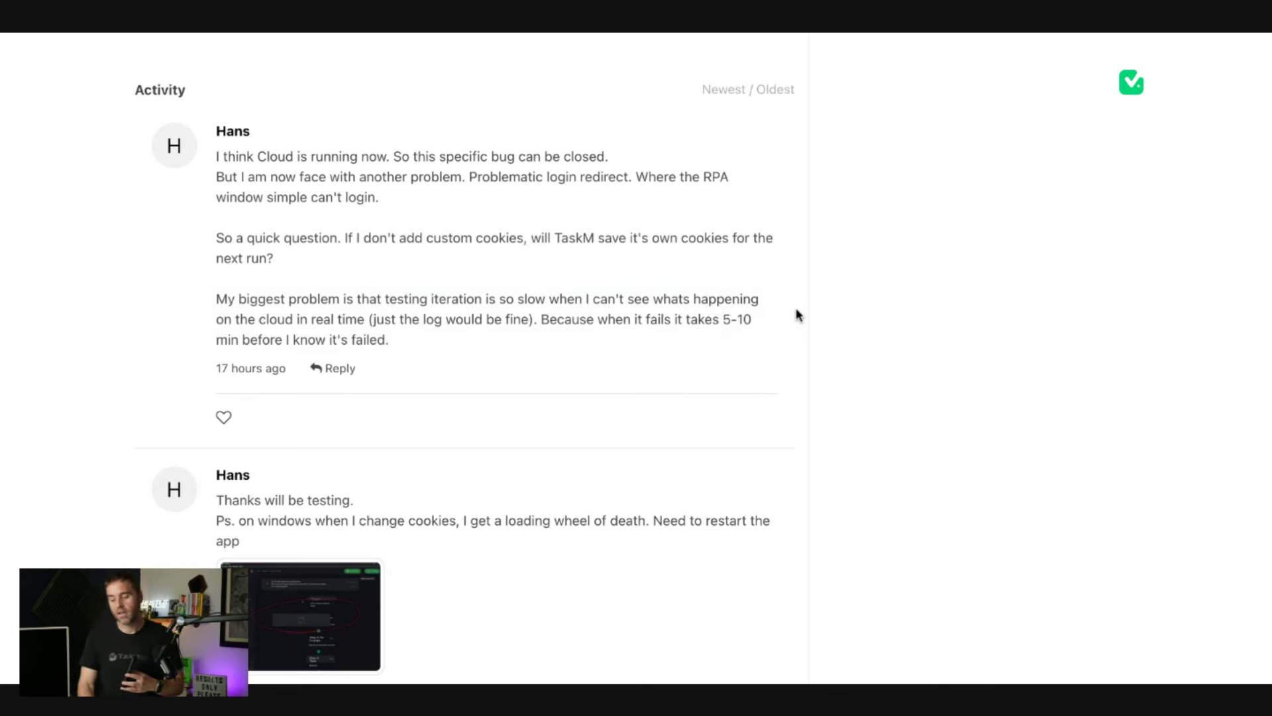
{"action": "scroll", "coordinate": [797, 315], "scroll_direction": "down", "scroll_amount": 5}
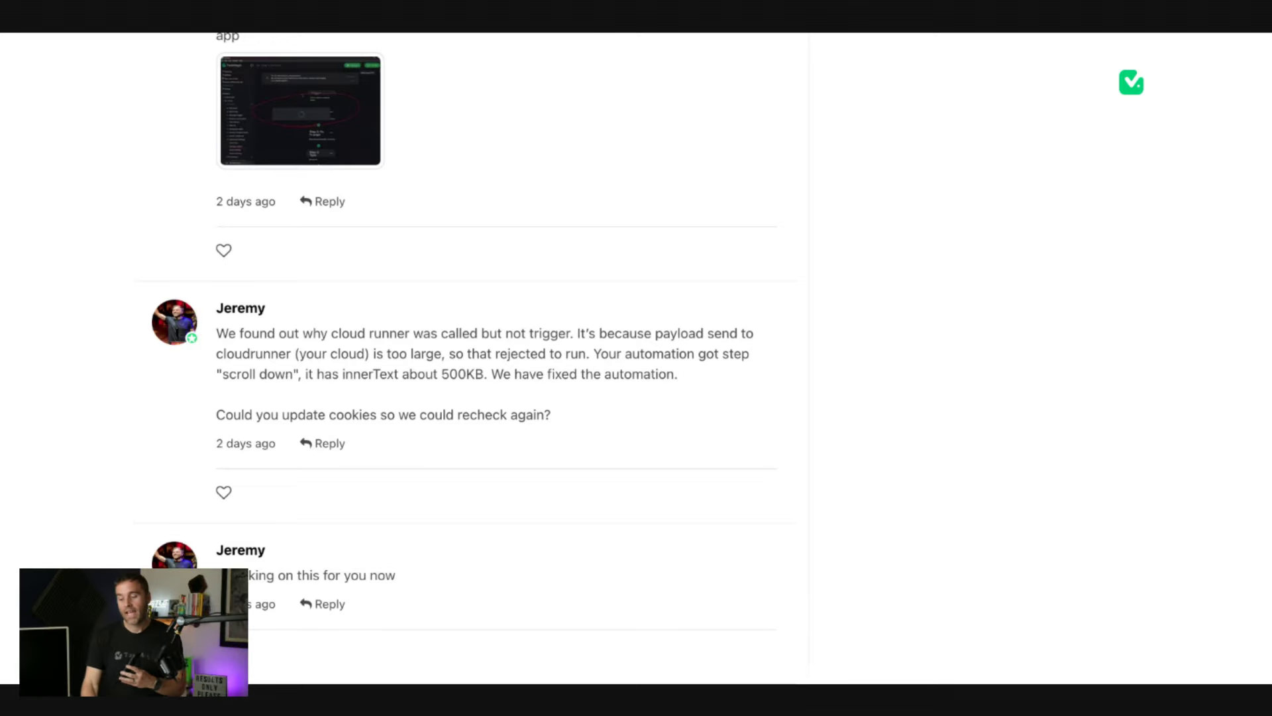
{"action": "scroll", "coordinate": [637, 358], "scroll_direction": "up", "scroll_amount": 10}
{"action": "scroll", "coordinate": [636, 358], "scroll_direction": "up", "scroll_amount": 5}
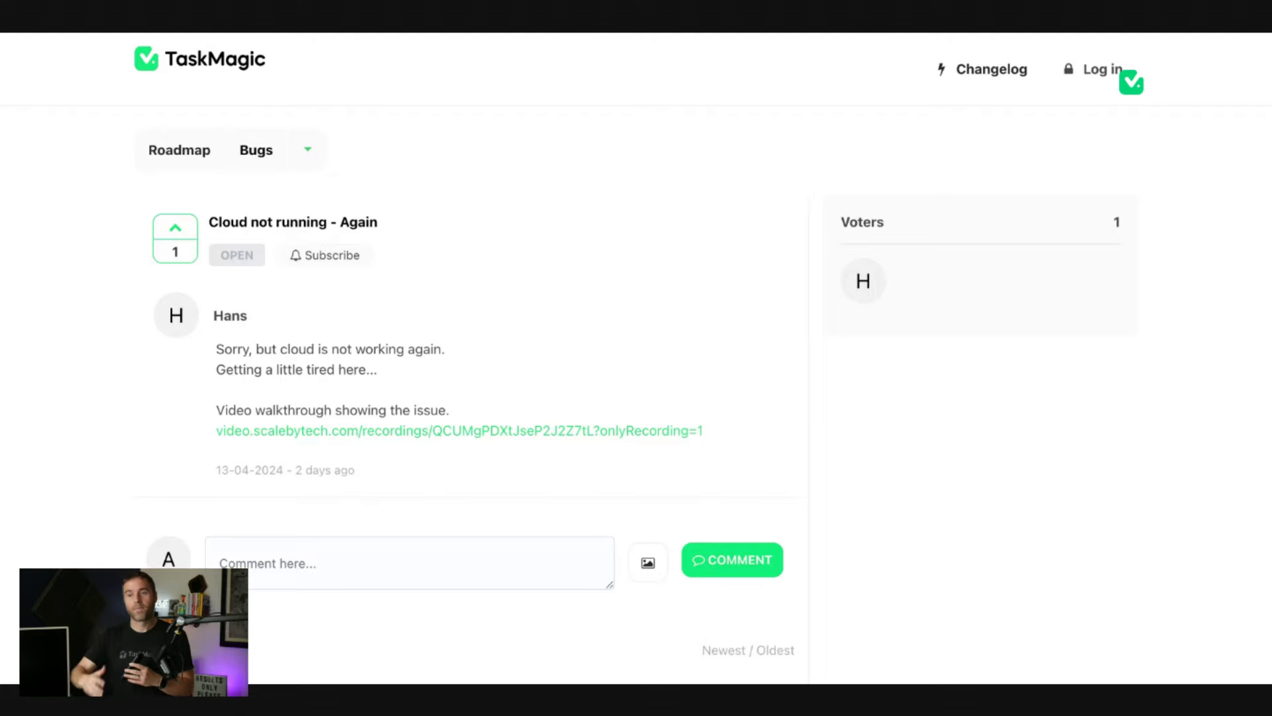
{"action": "scroll", "coordinate": [636, 357], "scroll_direction": "down", "scroll_amount": 8}
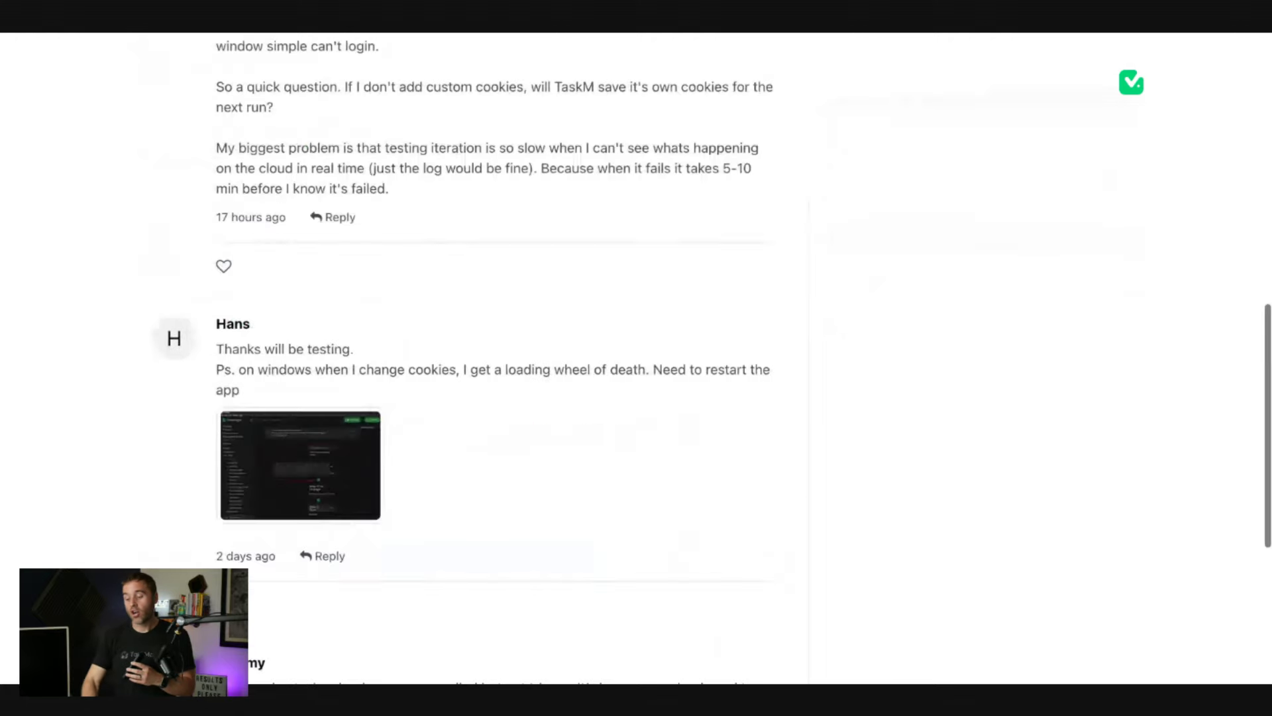
{"action": "scroll", "coordinate": [636, 358], "scroll_direction": "down", "scroll_amount": 3}
{"action": "scroll", "coordinate": [636, 358], "scroll_direction": "down", "scroll_amount": 3}
{"action": "scroll", "coordinate": [637, 359], "scroll_direction": "down", "scroll_amount": 2}
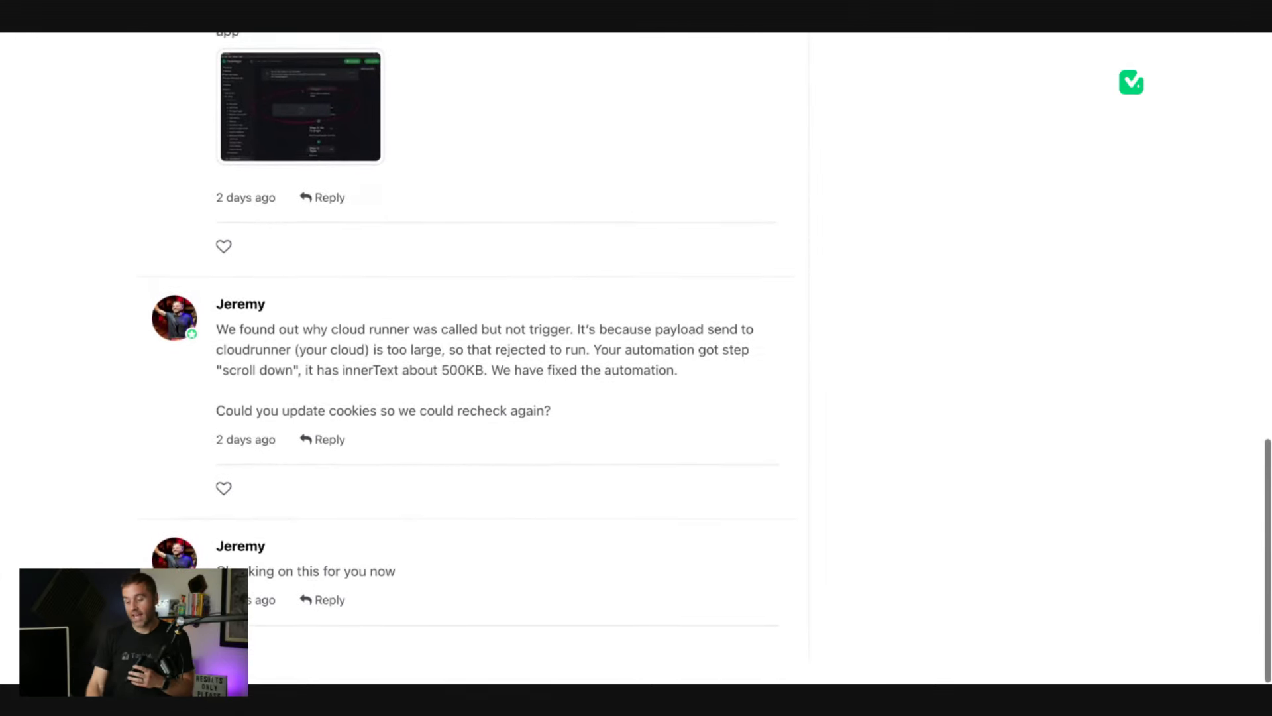
{"action": "triple_click", "coordinate": [529, 376]}
{"action": "left_click", "coordinate": [552, 376]}
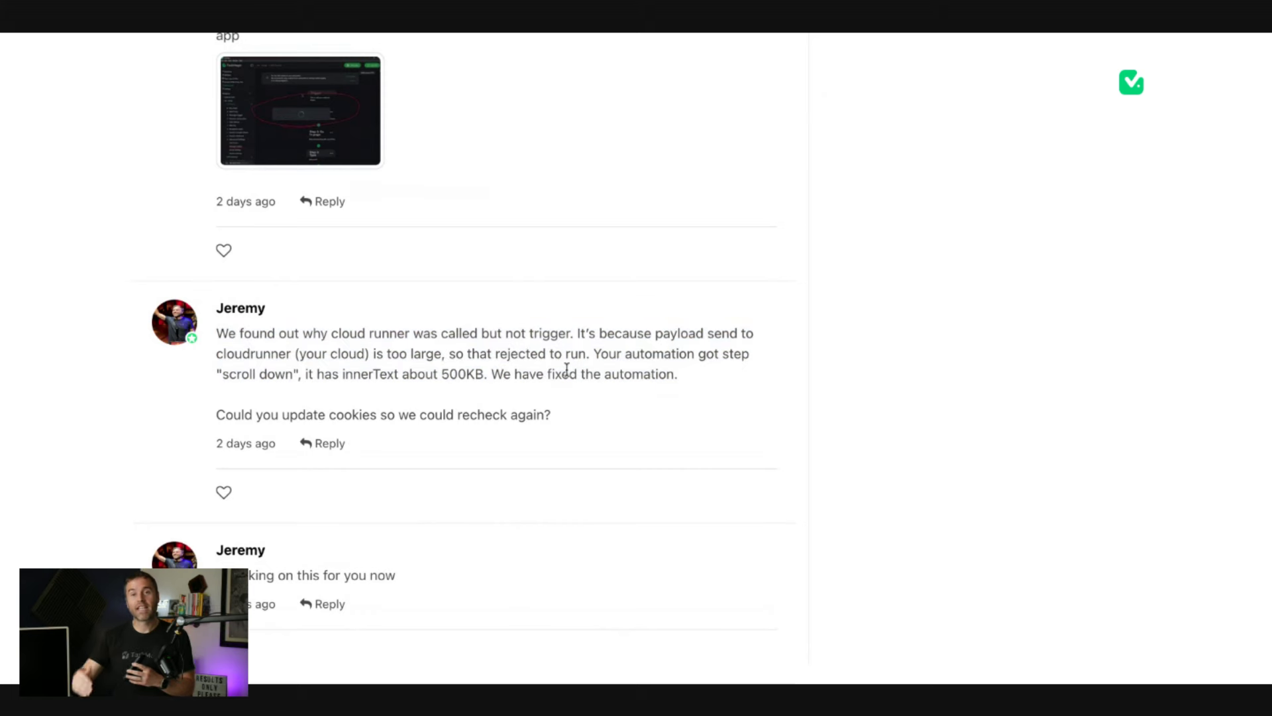